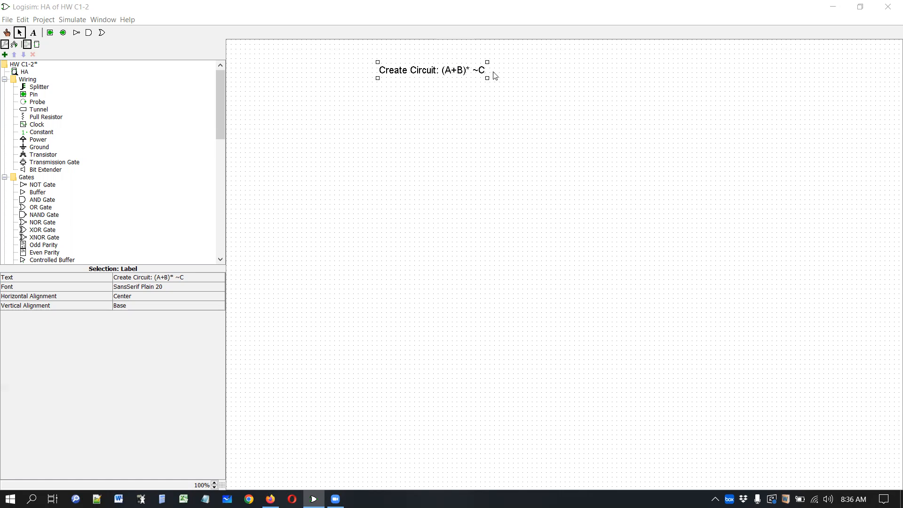
- Place three input pins stacked vertically on the canvas below the title label
left_click(50, 34)
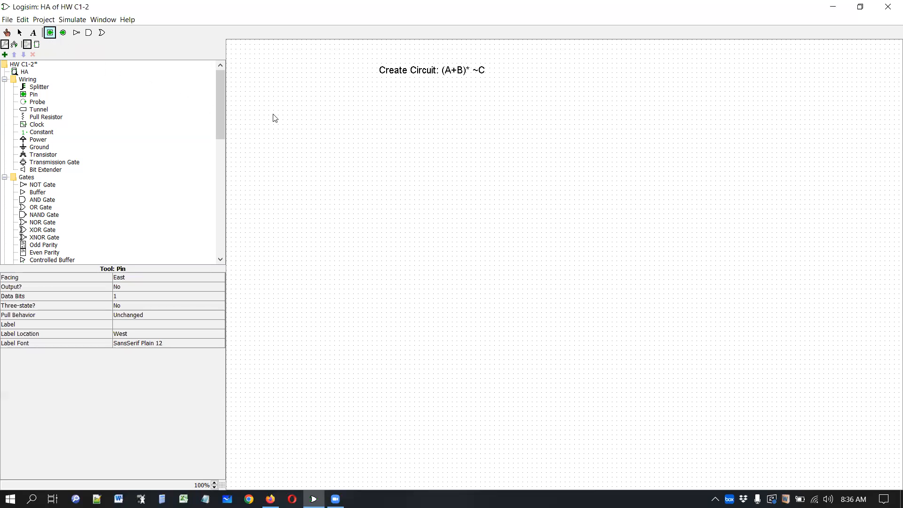
left_click(317, 124)
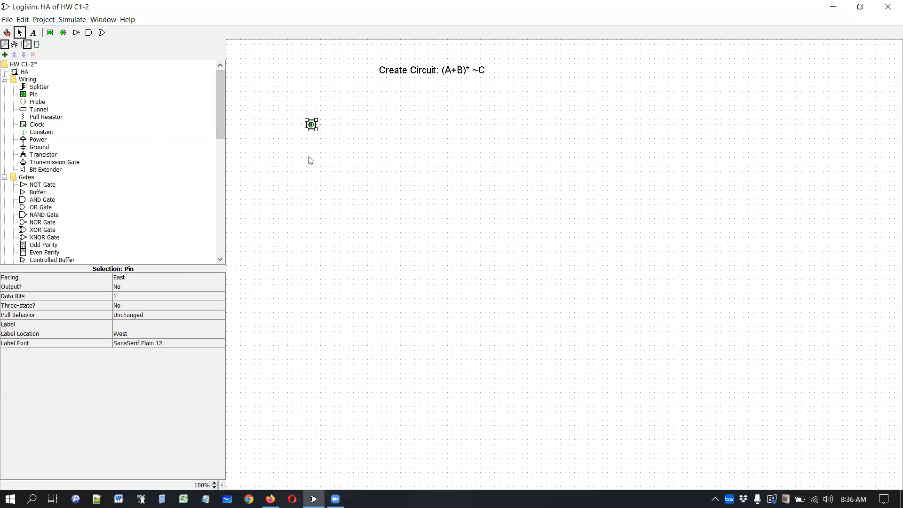
left_click(51, 33)
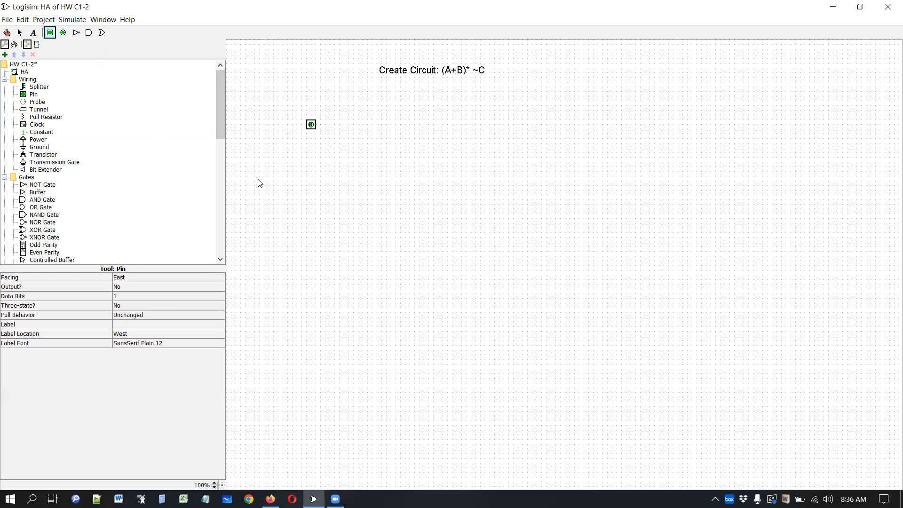
left_click(316, 155)
left_click(50, 33)
left_click(314, 191)
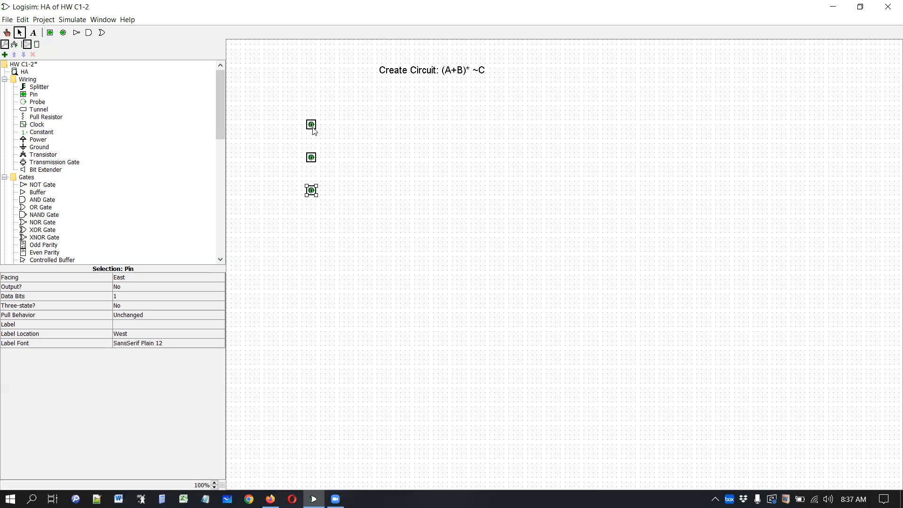
left_click(332, 217)
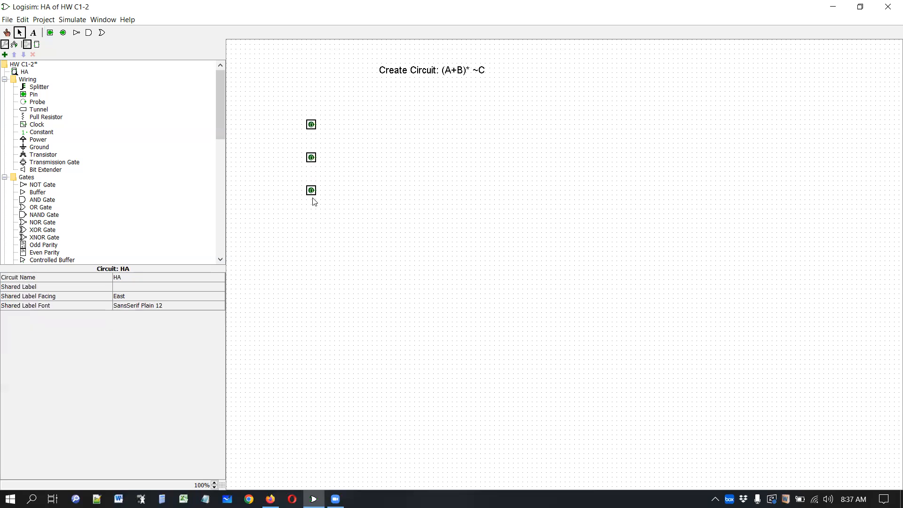
- Open the attributes of the top and middle input pins
right_click(311, 127)
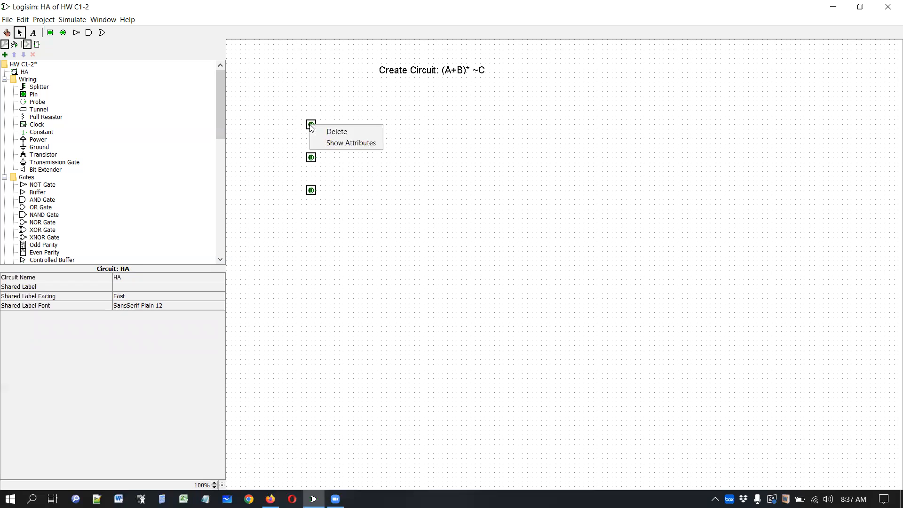
left_click(333, 143)
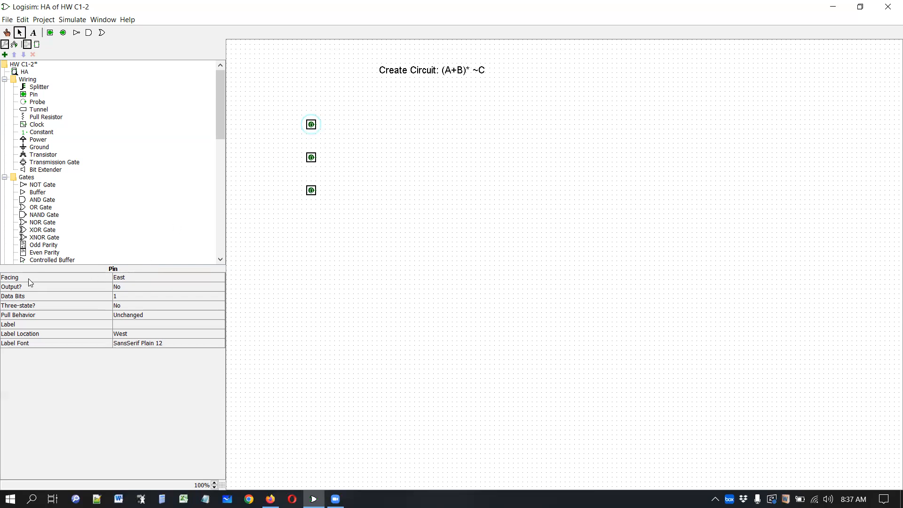
right_click(312, 158)
left_click(335, 175)
left_click(336, 139)
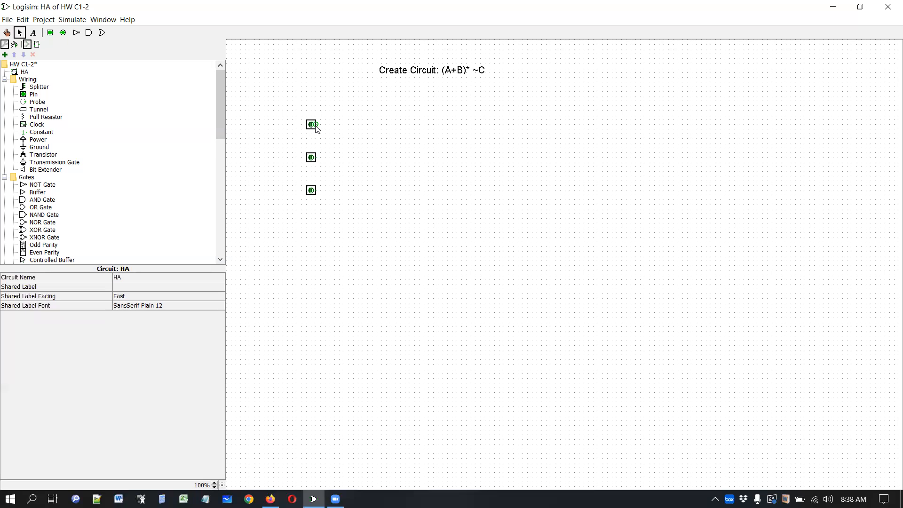
- Try drawing a wire from the top input pin, then delete it
left_click_drag(317, 126, 374, 126)
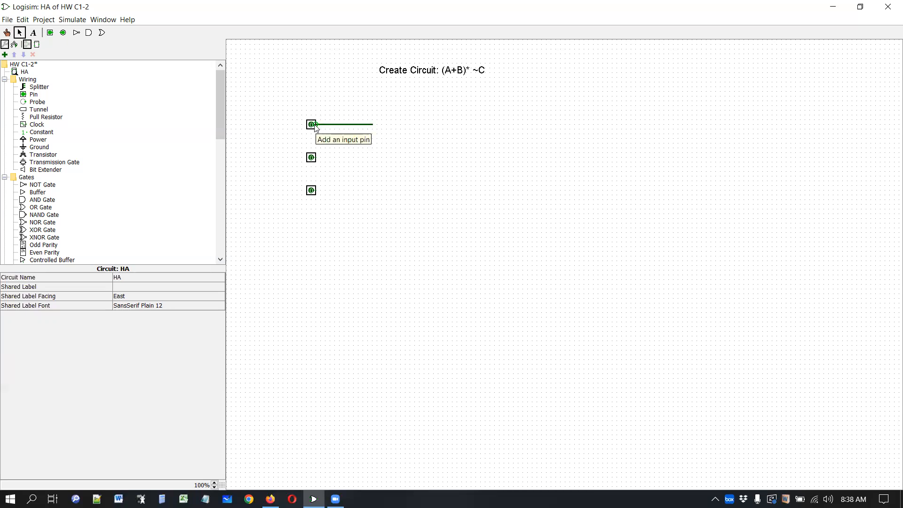
right_click(372, 125)
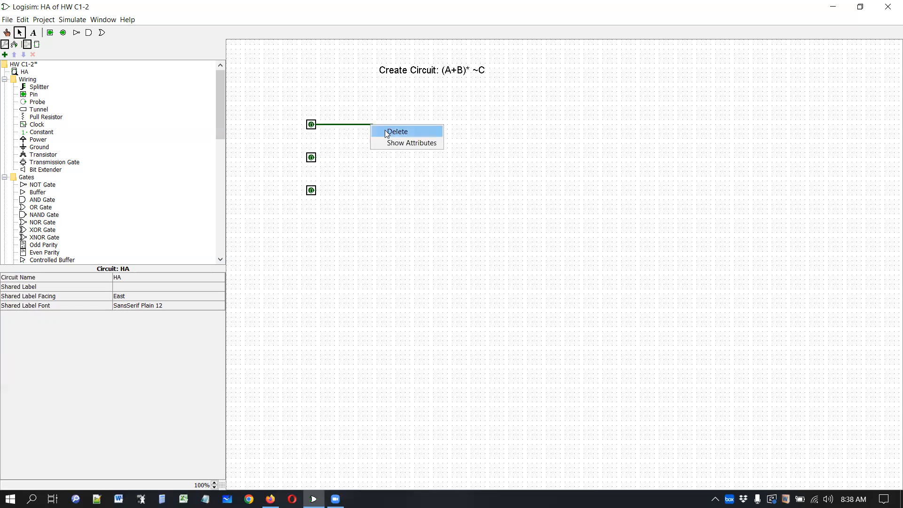
left_click(386, 132)
- Try turning the top input pin to face West, then set its facing back to East
mouse_move(310, 124)
left_mouse_down()
mouse_move(281, 124)
mouse_move(310, 125)
left_mouse_up()
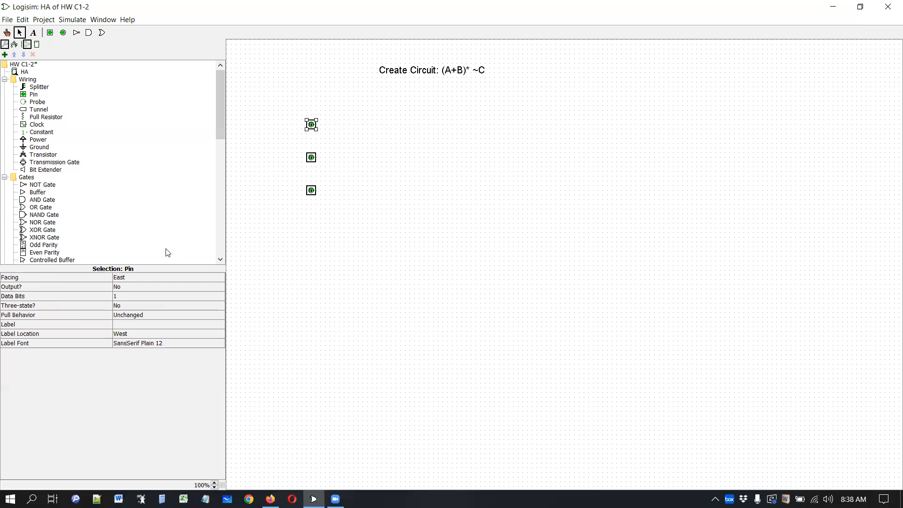
left_click(151, 277)
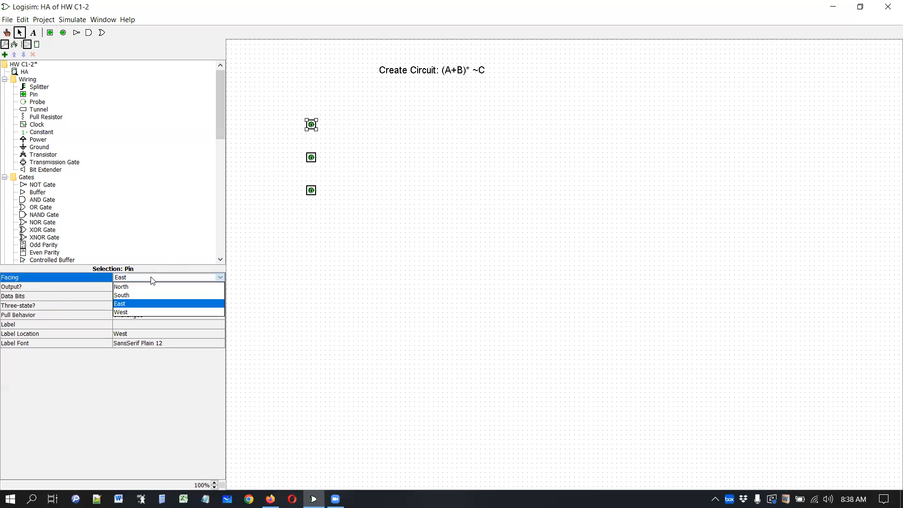
left_click(135, 304)
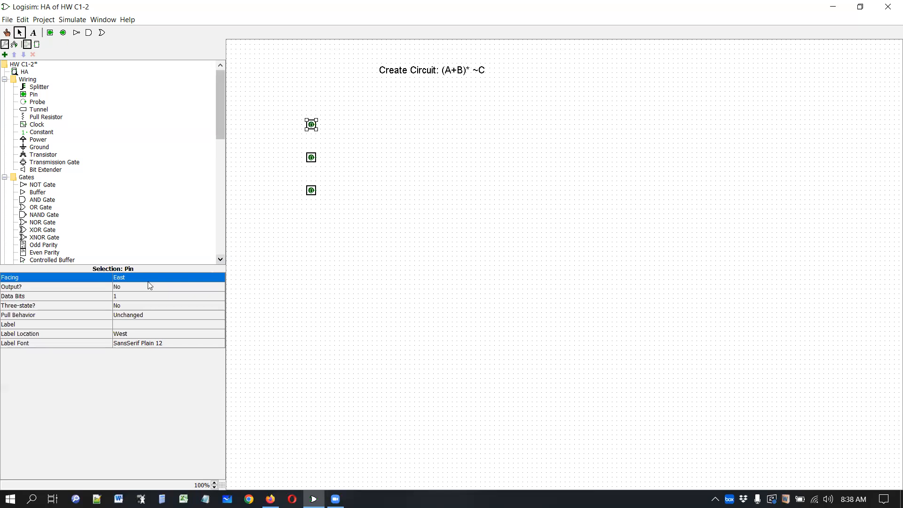
left_click(132, 280)
left_click(128, 314)
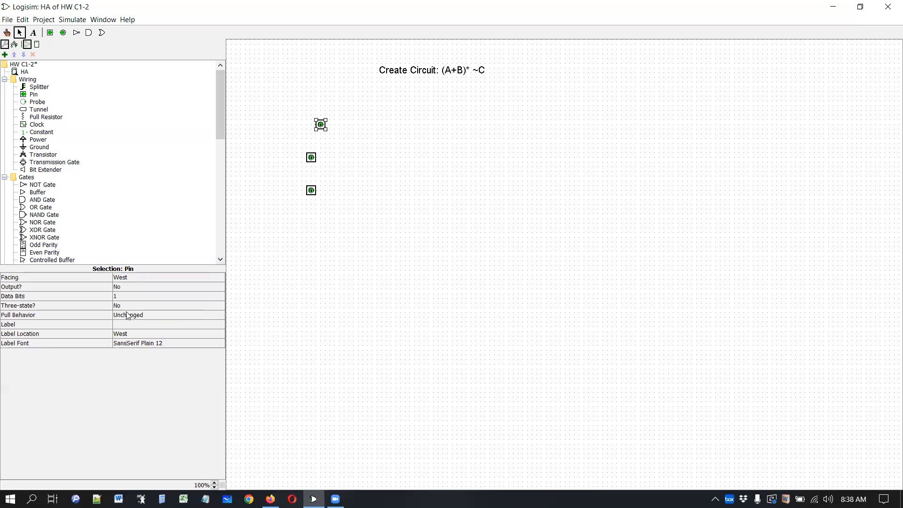
left_click(361, 140)
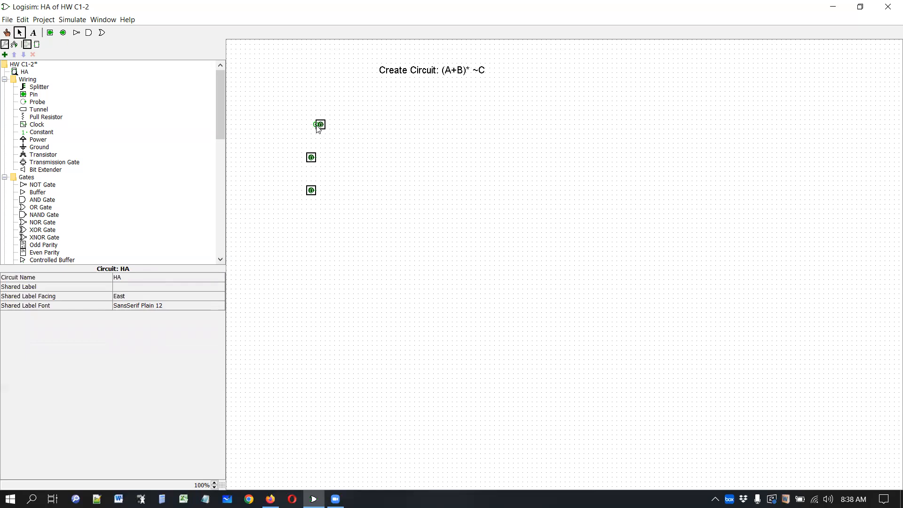
left_click_drag(315, 125, 269, 125)
left_click_drag(319, 125, 308, 124)
right_click(298, 126)
left_click(323, 131)
left_click(146, 277)
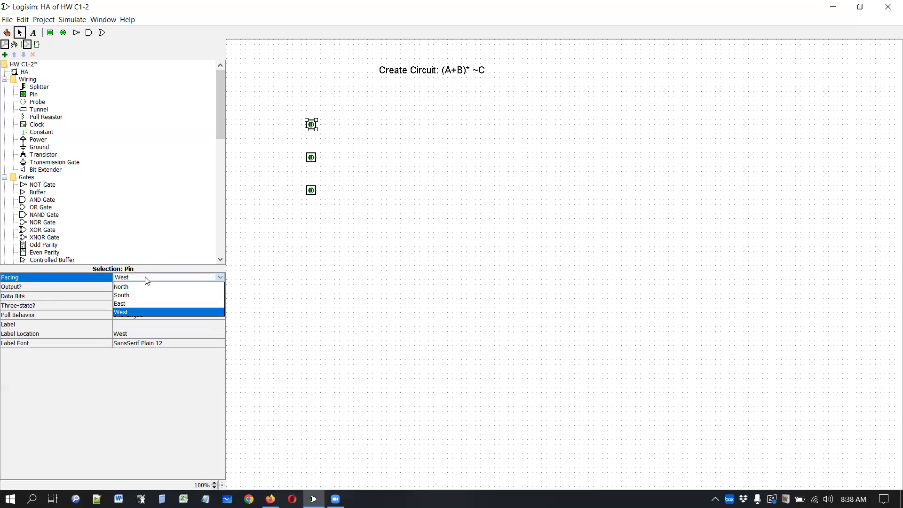
left_click(136, 304)
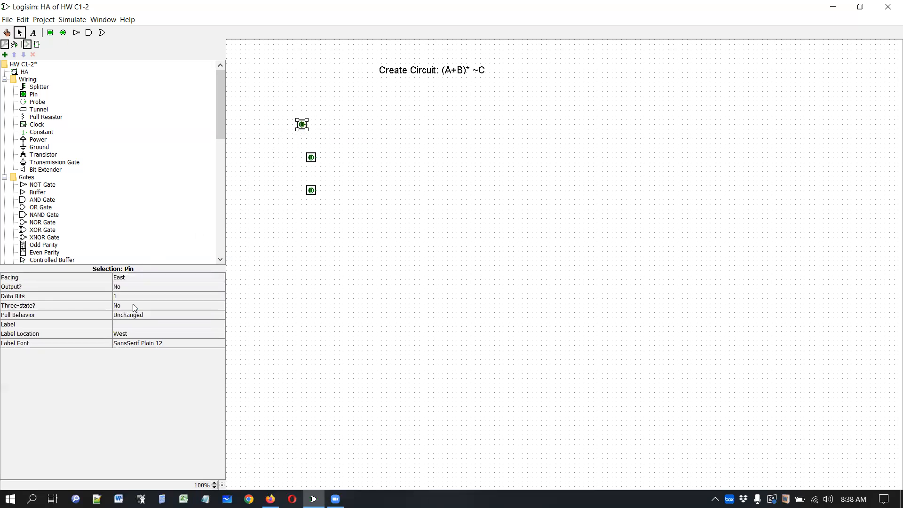
mouse_move(308, 125)
left_mouse_down()
mouse_move(316, 124)
mouse_move(309, 130)
left_mouse_up()
left_click(426, 188)
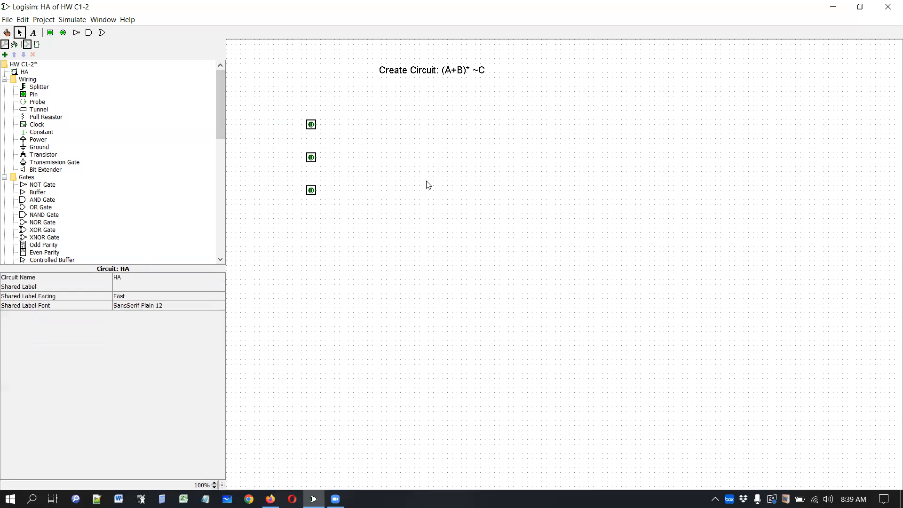
- Label the top input pin A
right_click(310, 126)
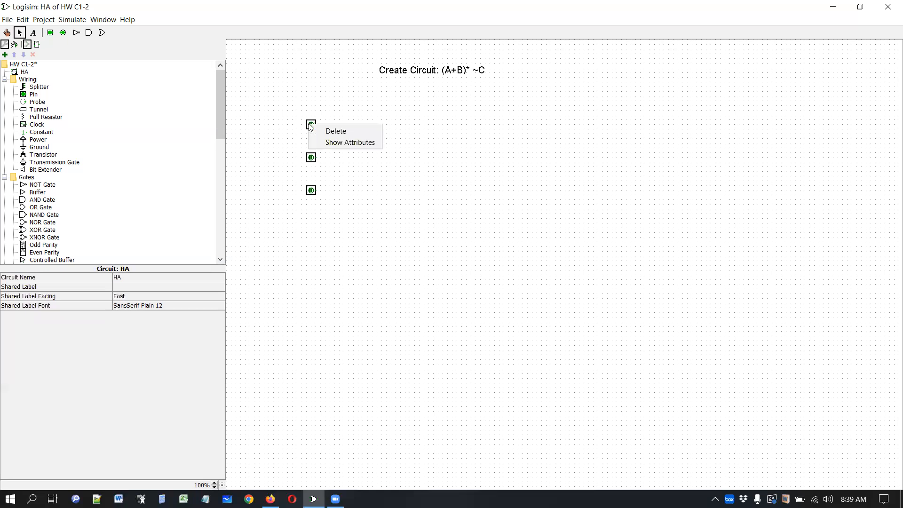
left_click(328, 143)
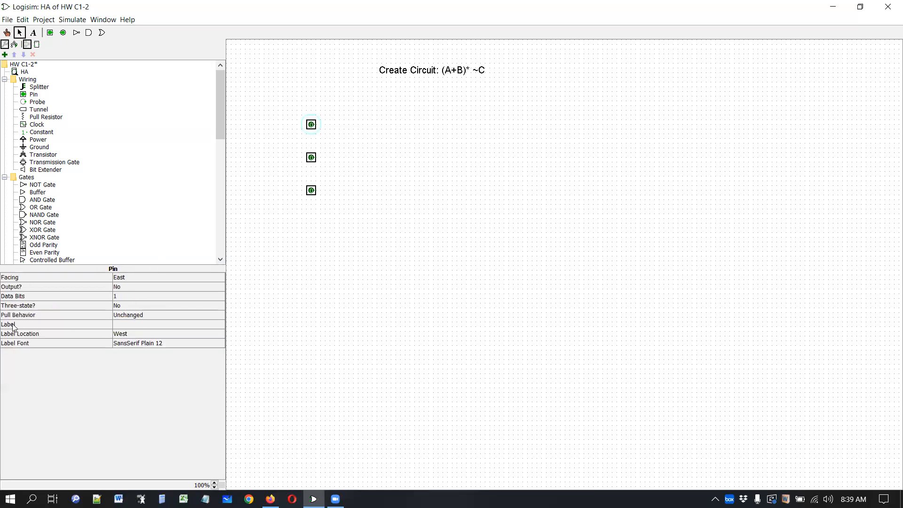
left_click(123, 324)
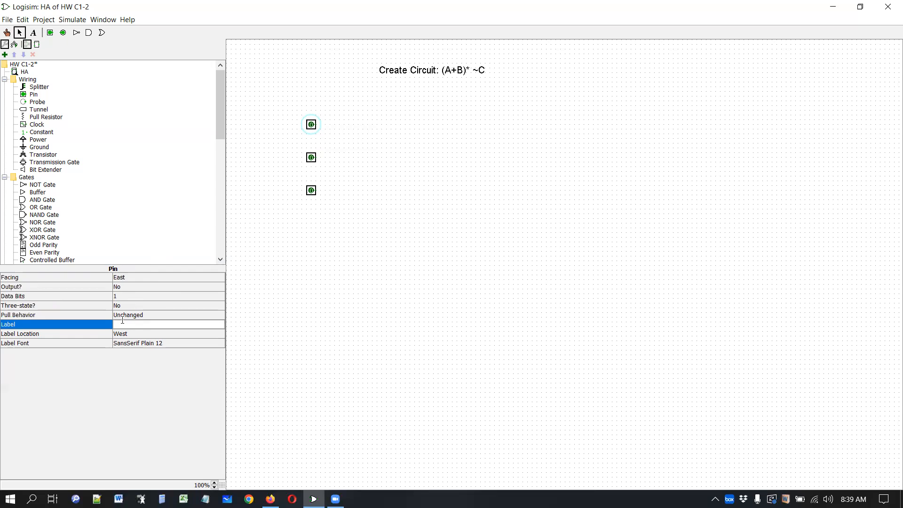
key("Return")
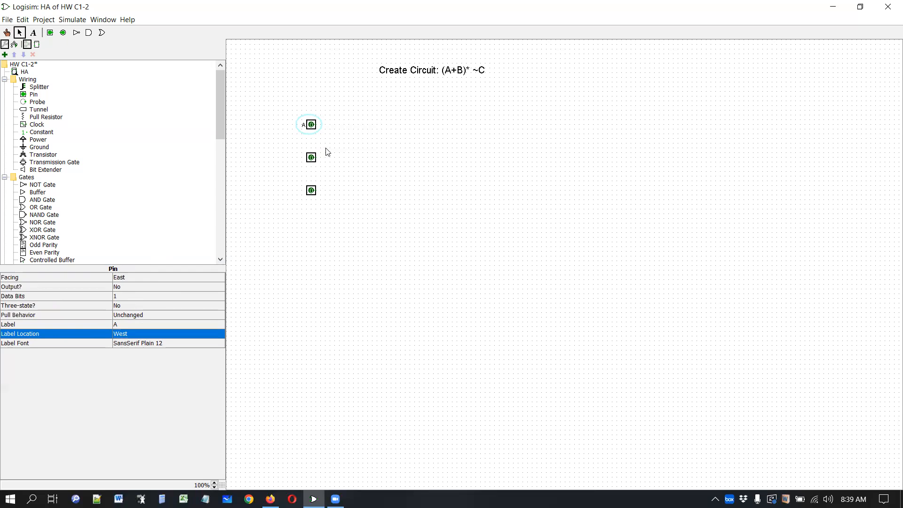
- Label the middle input pin B
right_click(312, 158)
left_click(333, 175)
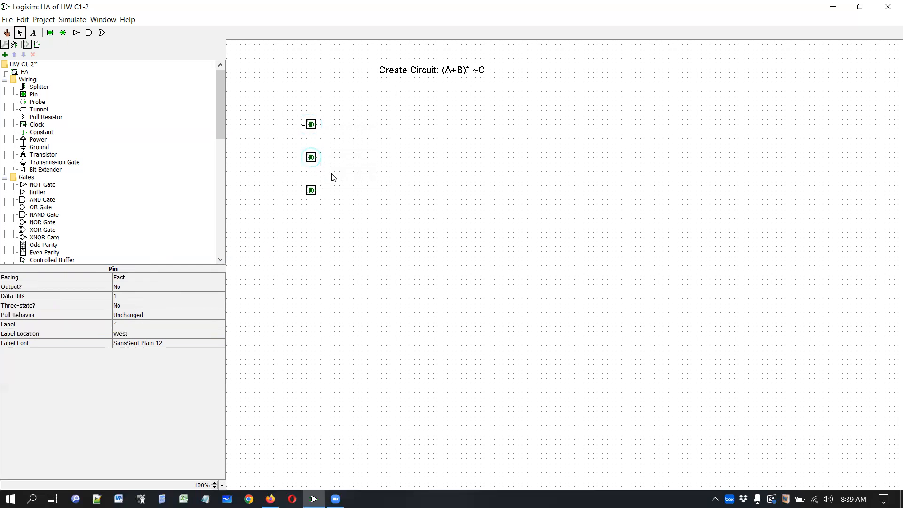
left_click(126, 324)
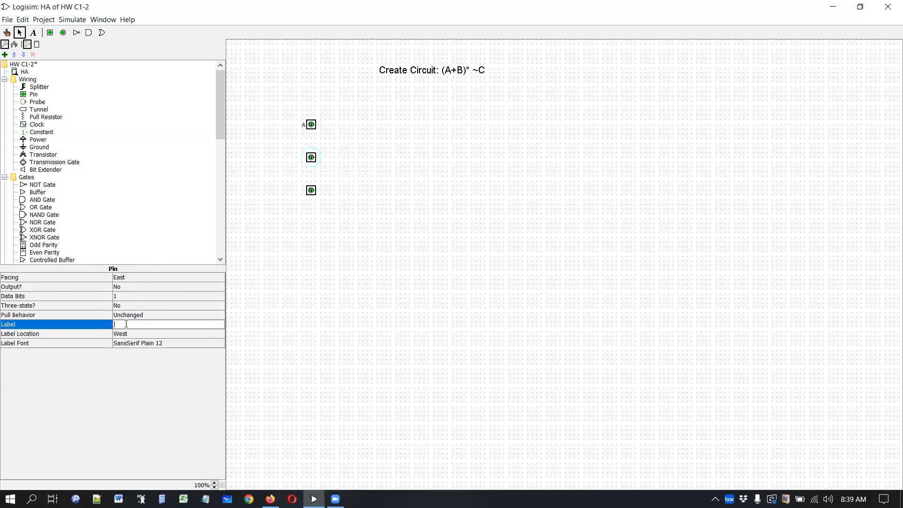
type("B")
key("Return")
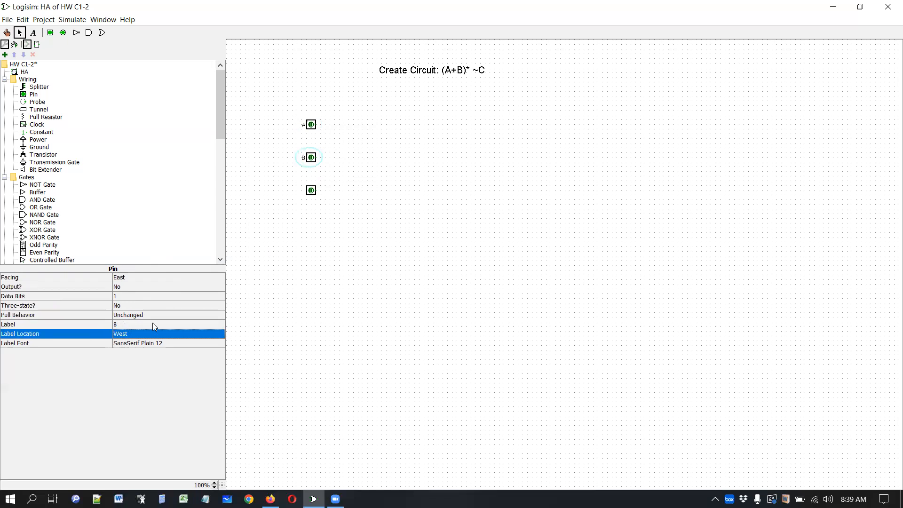
- Label the bottom input pin C
right_click(312, 191)
left_click(330, 207)
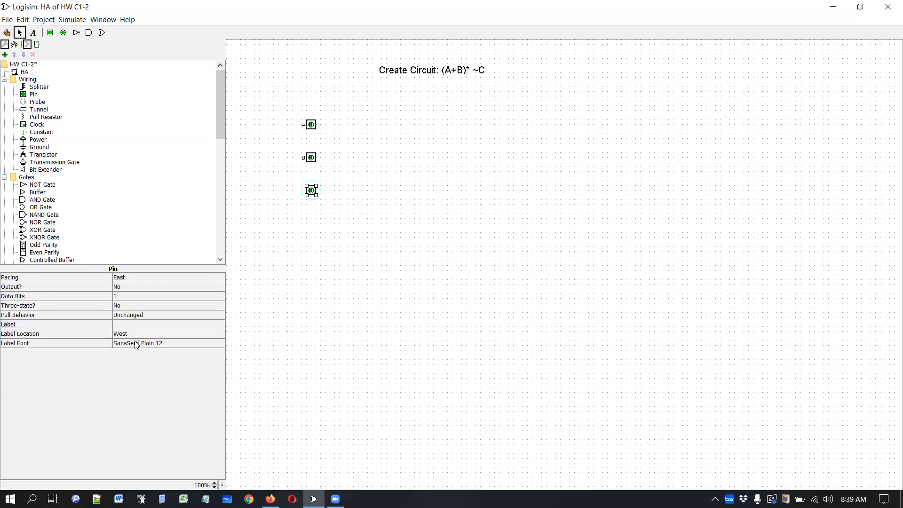
left_click(123, 324)
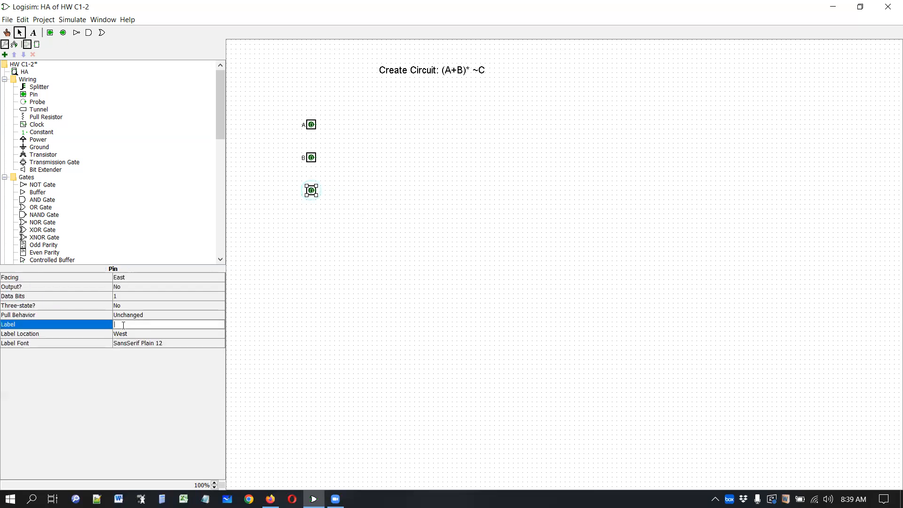
type("C")
key("Return")
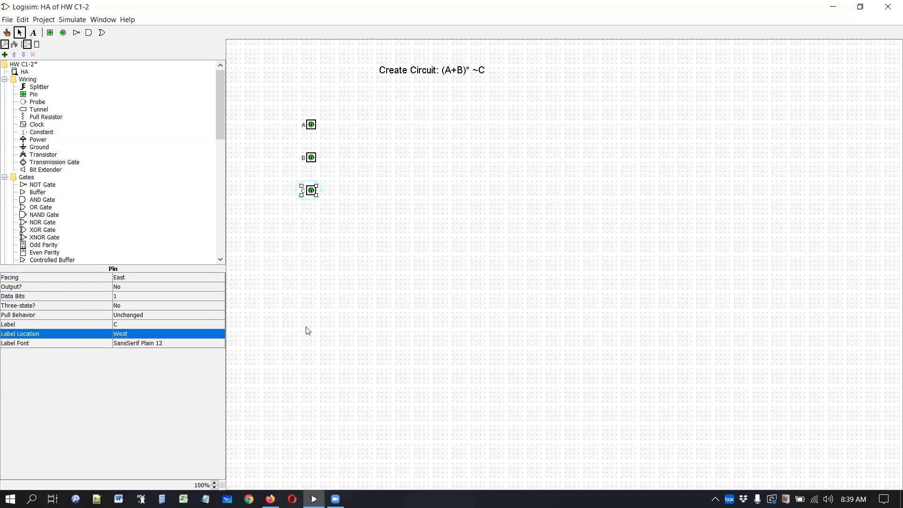
left_click(344, 234)
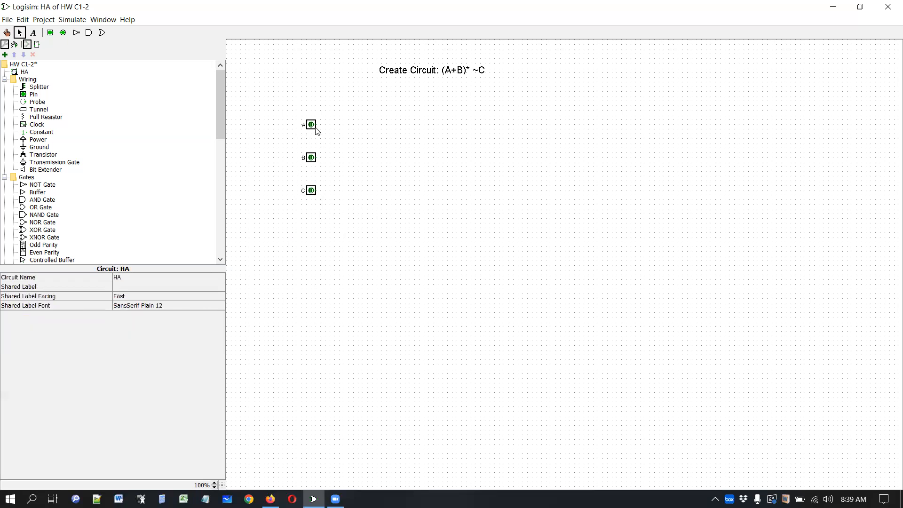
- Draw a horizontal wire from each of the pins A, B and C toward the right
left_click_drag(316, 125, 406, 126)
left_click_drag(316, 158, 405, 162)
left_click_drag(317, 190, 406, 190)
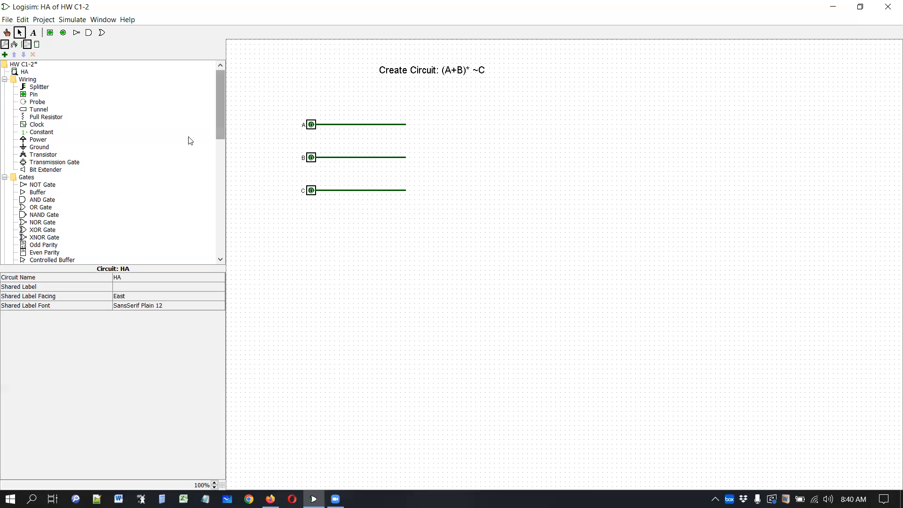
- Place an OR gate to the right of the A and B wires
left_click(40, 208)
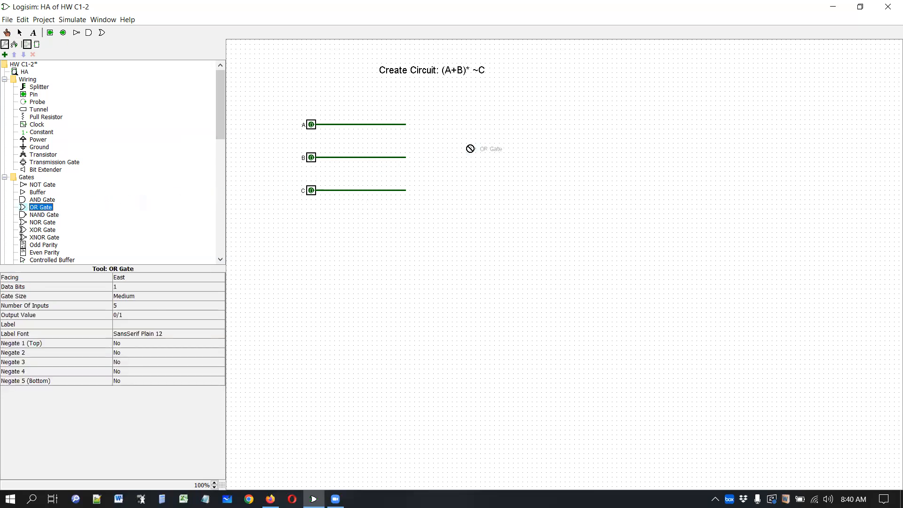
left_click(469, 140)
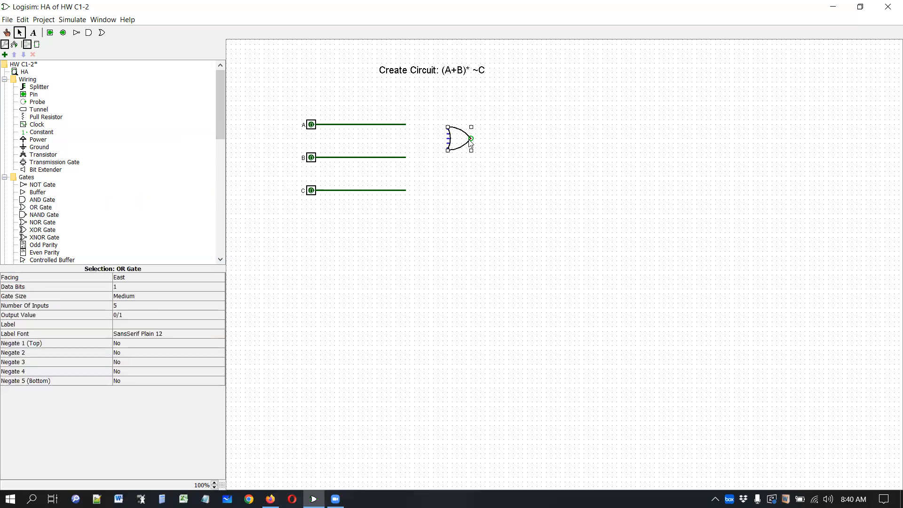
left_click(537, 190)
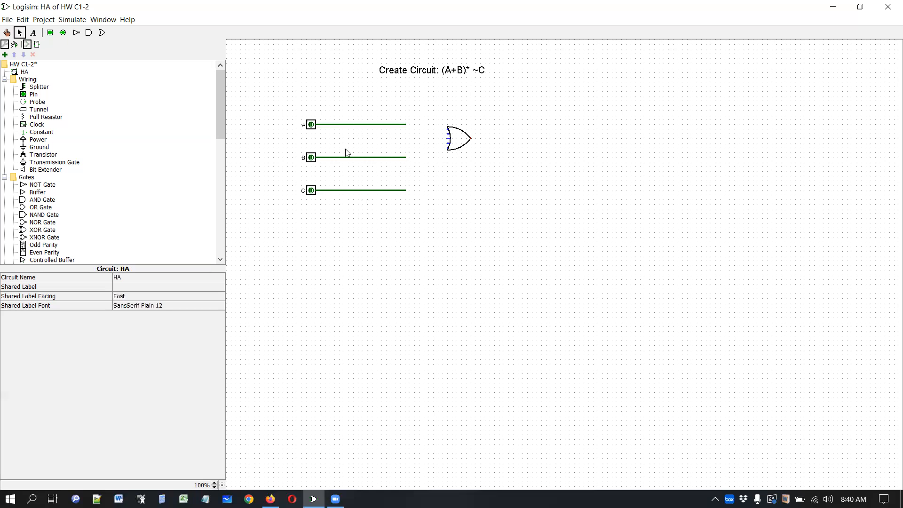
- Connect the A and B wires to the OR gate's inputs and extend a wire from its output
left_click_drag(405, 158, 447, 144)
left_click_drag(406, 124, 448, 134)
left_click_drag(471, 138, 504, 139)
- Place a NOT gate at the end of the C wire
left_click(36, 186)
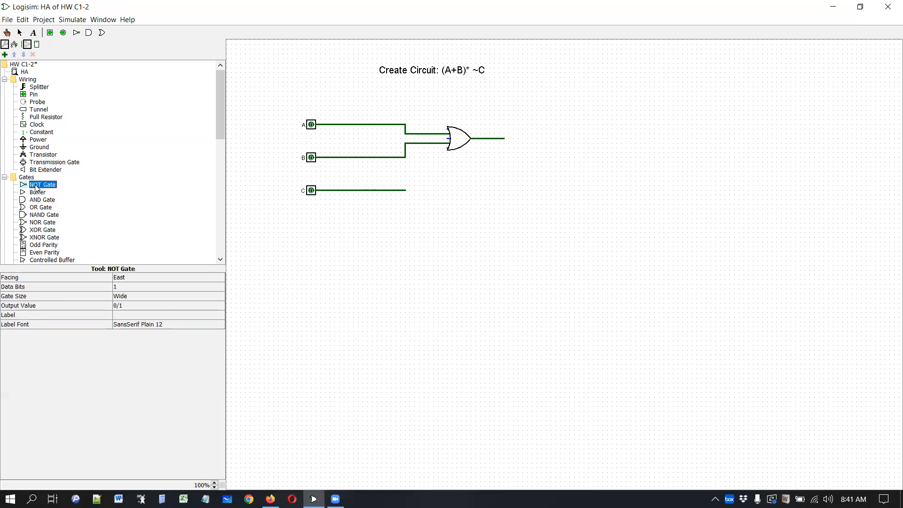
left_click(418, 190)
left_click(457, 213)
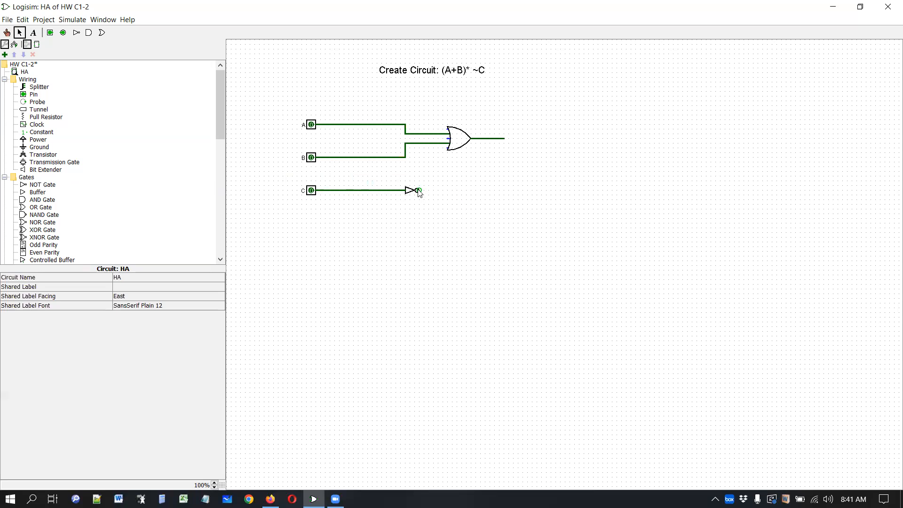
- Run a wire from the NOT gate's output and place an AND gate to the right of the OR gate
left_click_drag(419, 190, 522, 138)
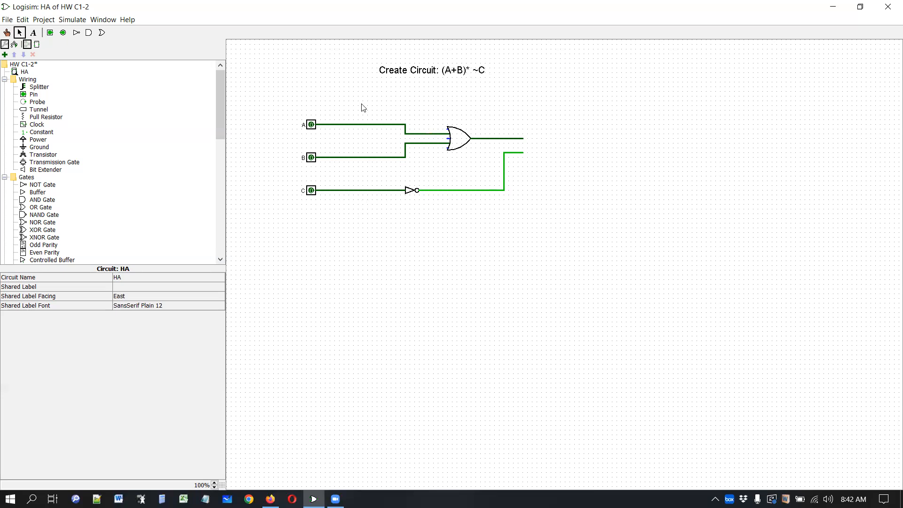
left_click_drag(41, 200, 569, 156)
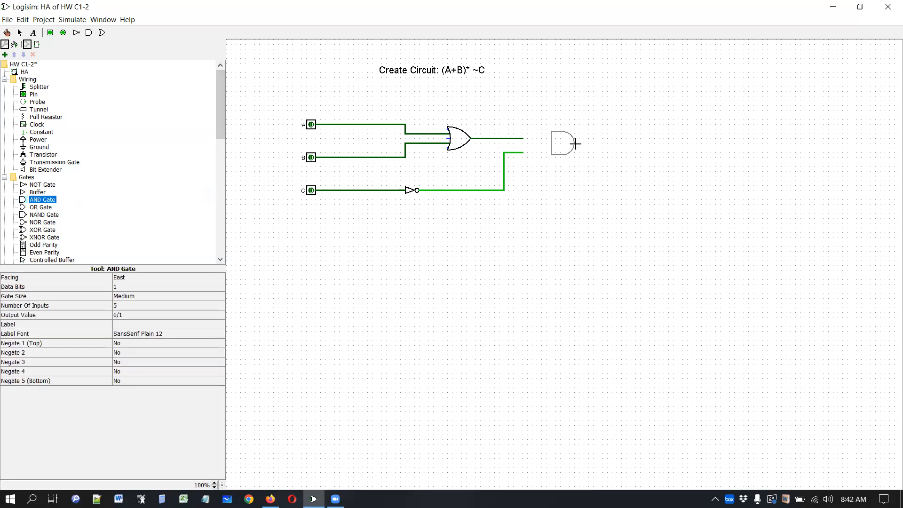
left_click(576, 144)
left_click(570, 191)
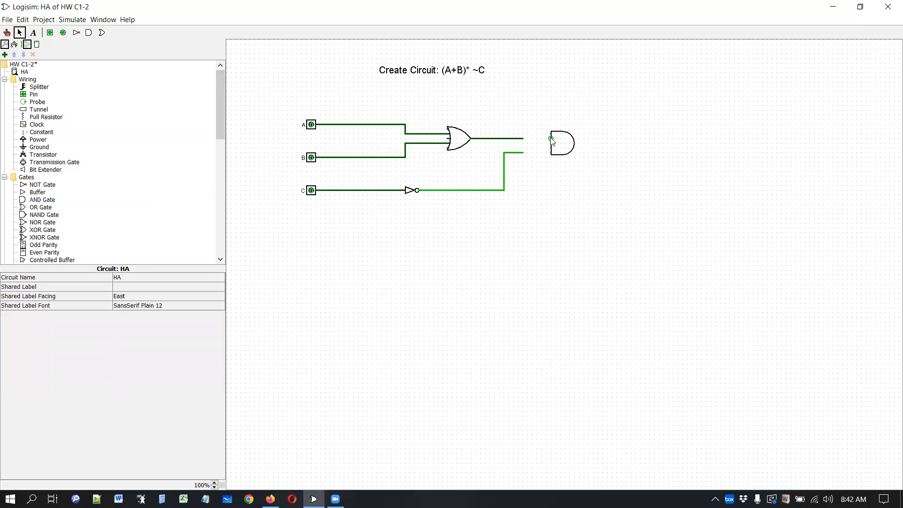
- Connect the OR and NOT outputs to the AND gate's inputs and extend a wire from its output
mouse_move(523, 138)
left_mouse_down()
mouse_move(552, 138)
mouse_move(551, 153)
left_mouse_up()
left_click_drag(575, 143, 608, 143)
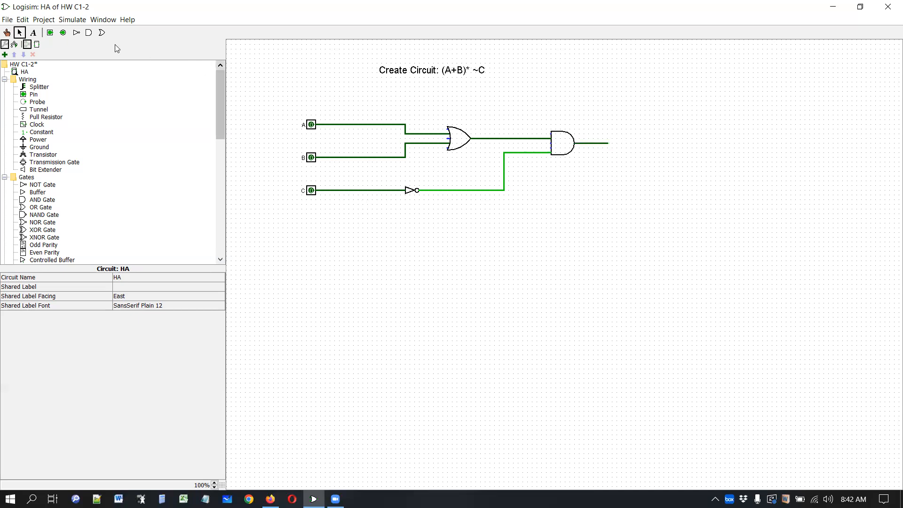
- Place an output pin at the end of the AND gate's output wire
left_click(64, 34)
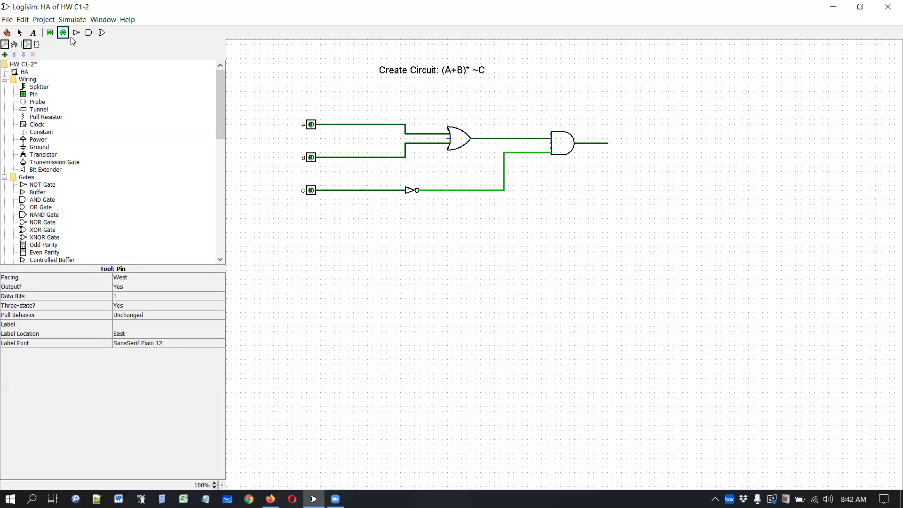
left_click(612, 142)
left_click(668, 163)
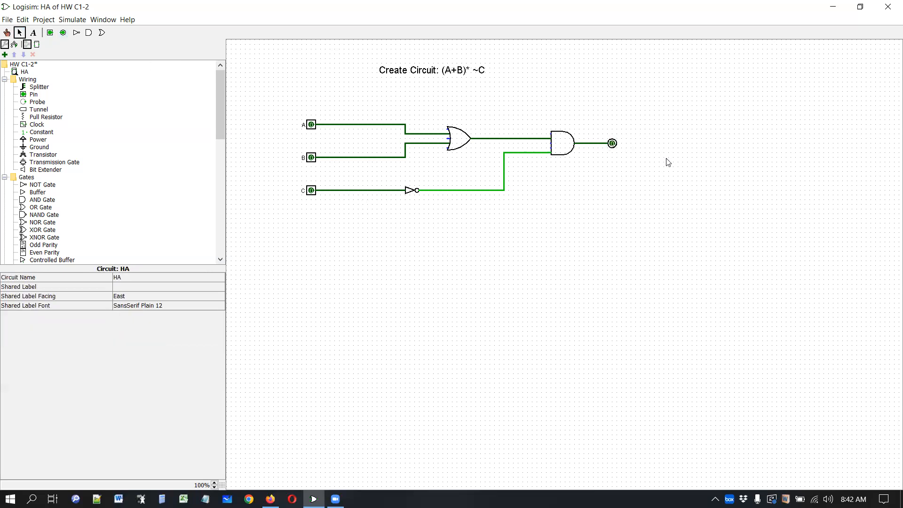
- Label the output pin Q
right_click(612, 144)
left_click(628, 163)
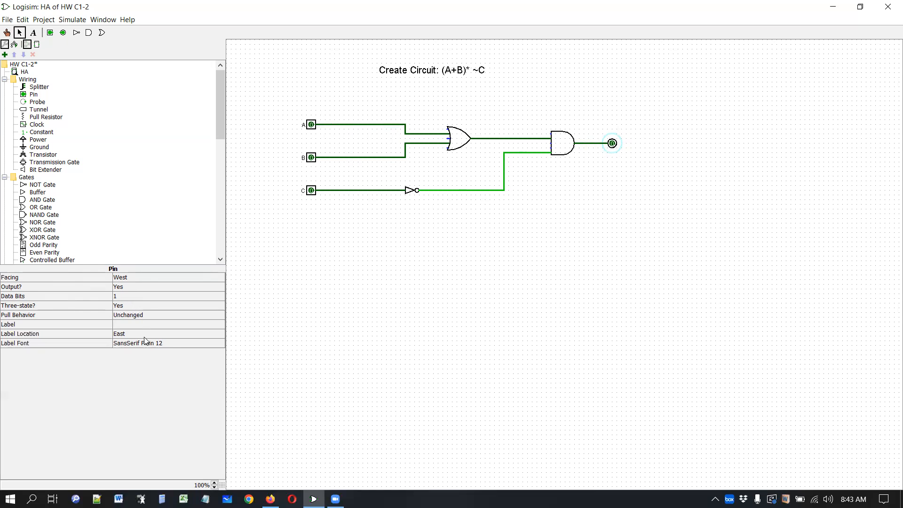
left_click(123, 324)
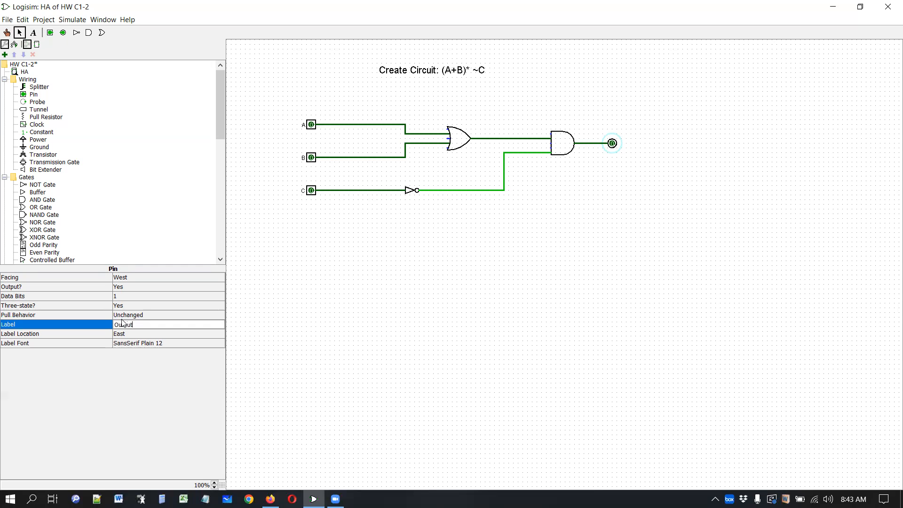
key("Return")
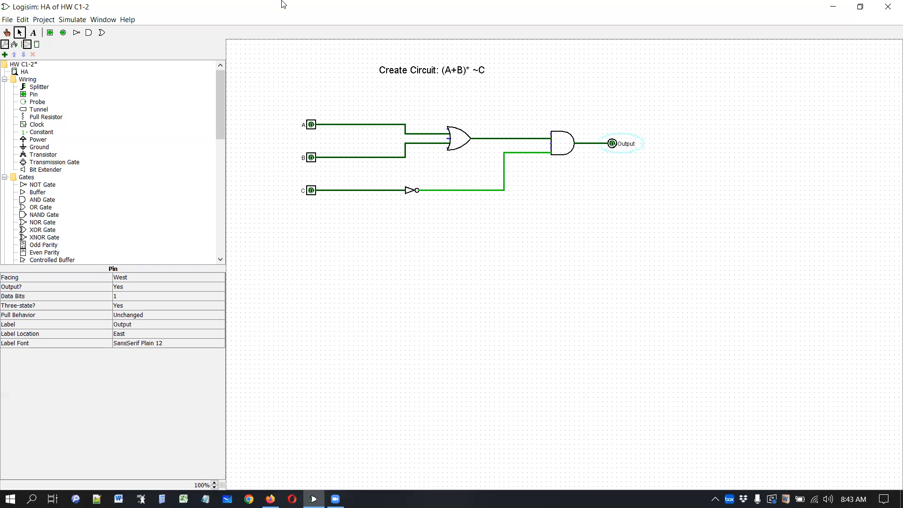
left_click(141, 326)
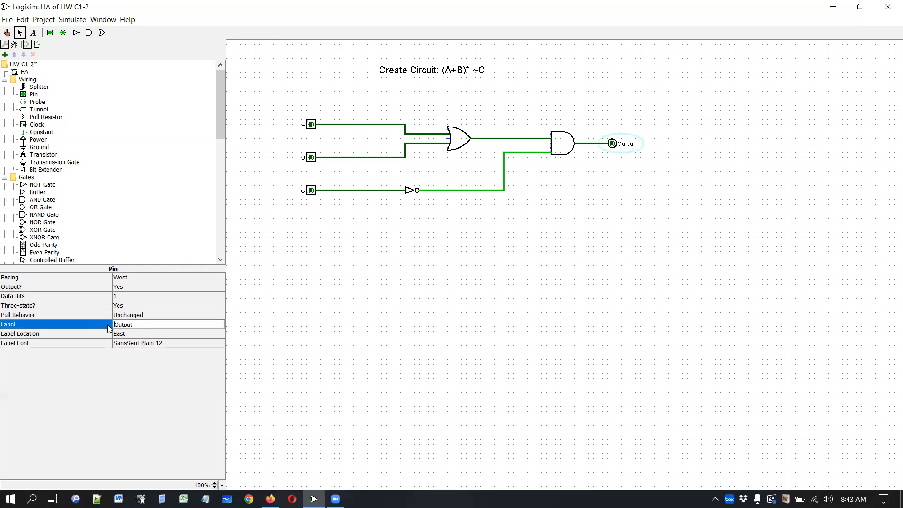
type("Q")
key("Return")
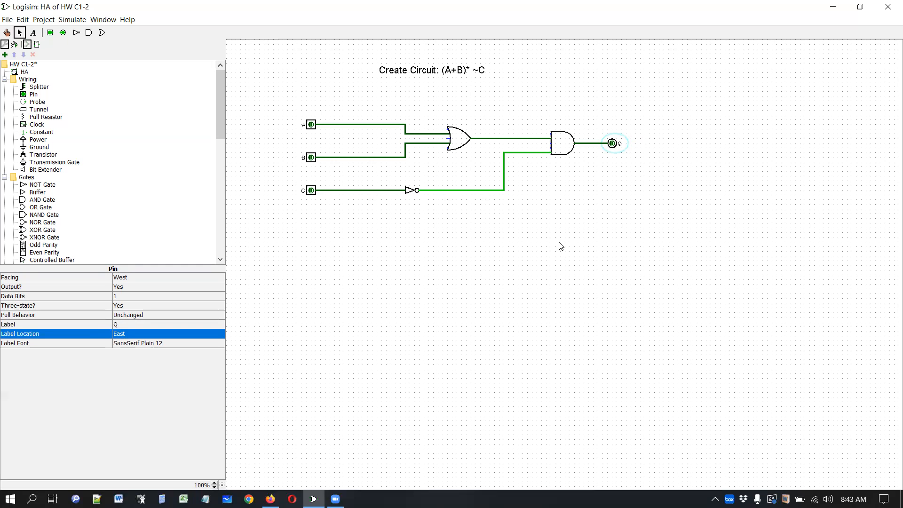
- Switch to the Poke tool and toggle inputs A, B and C to test the output Q
left_click(7, 32)
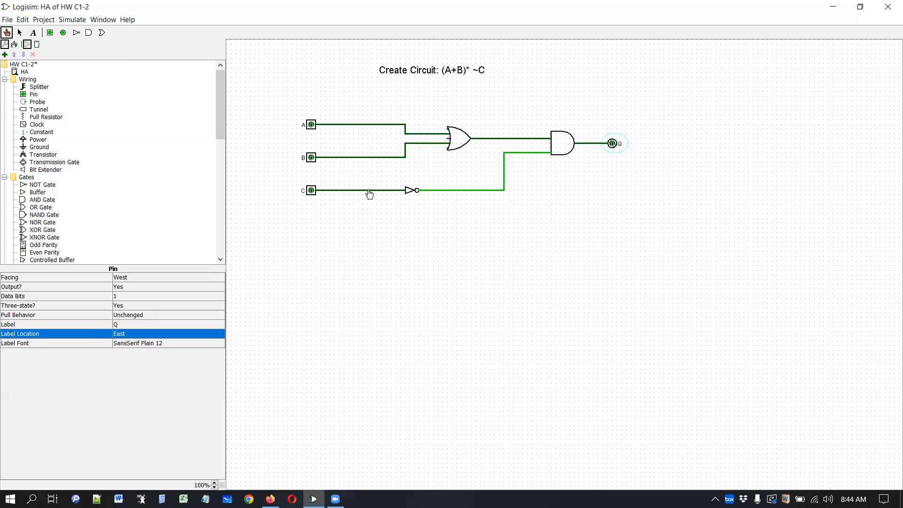
left_click(311, 128)
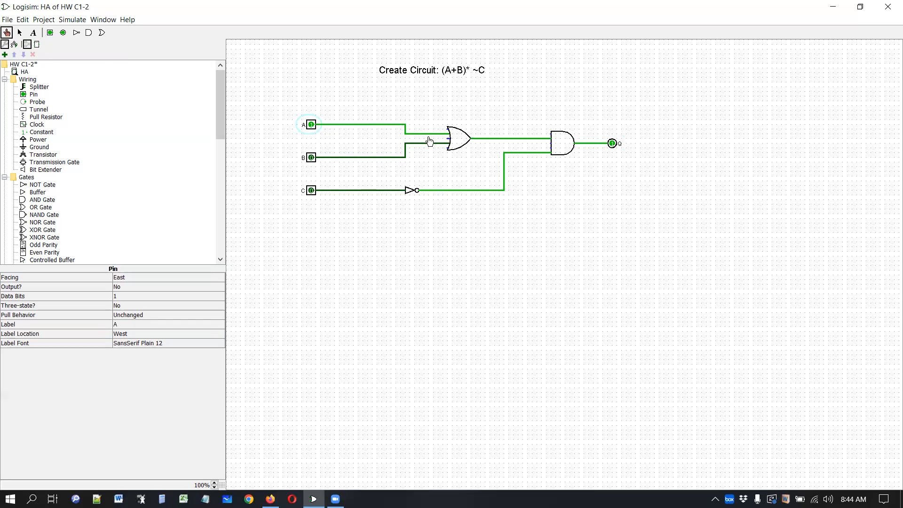
left_click(311, 158)
left_click(312, 191)
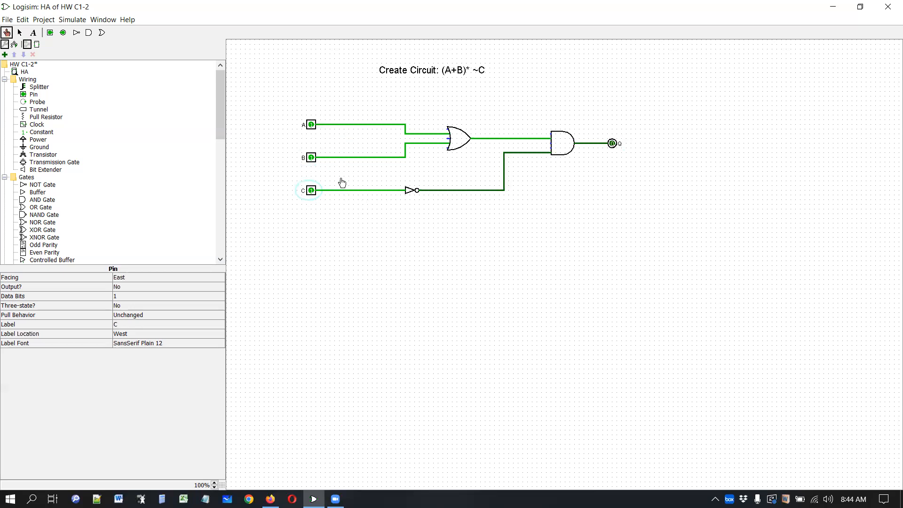
left_click(311, 195)
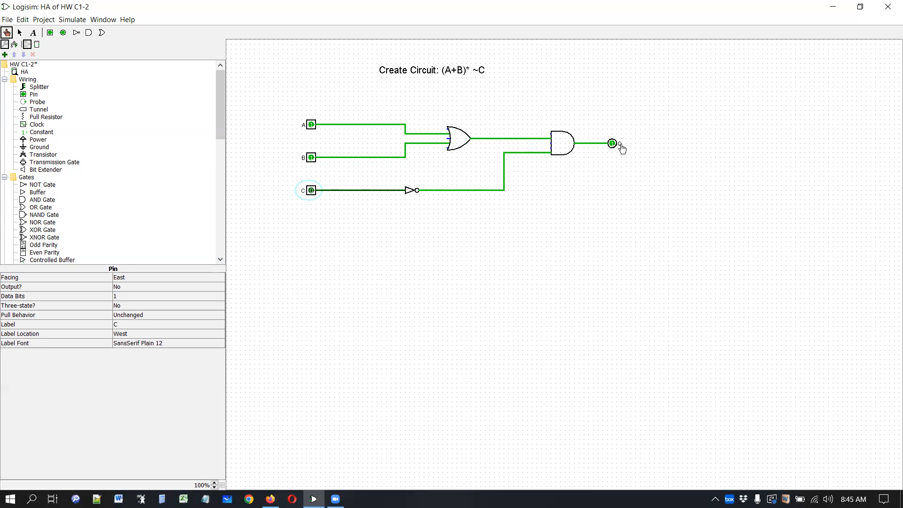
left_click(311, 159)
left_click(311, 126)
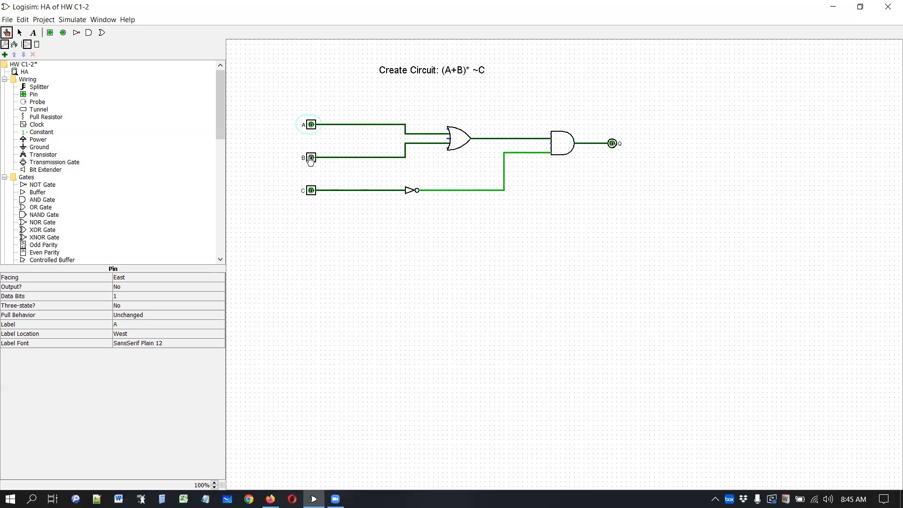
- Toggle further combinations of A, B and C to check output Q against the expression
left_click(311, 159)
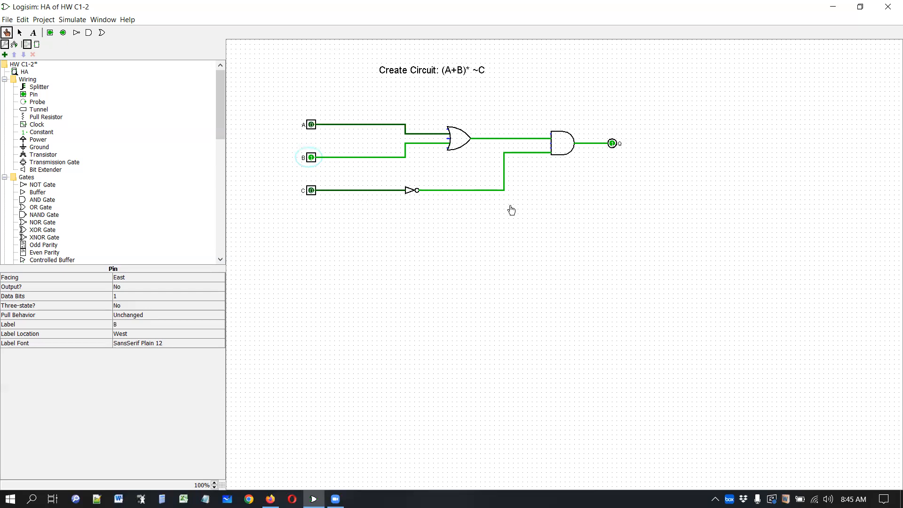
left_click(312, 193)
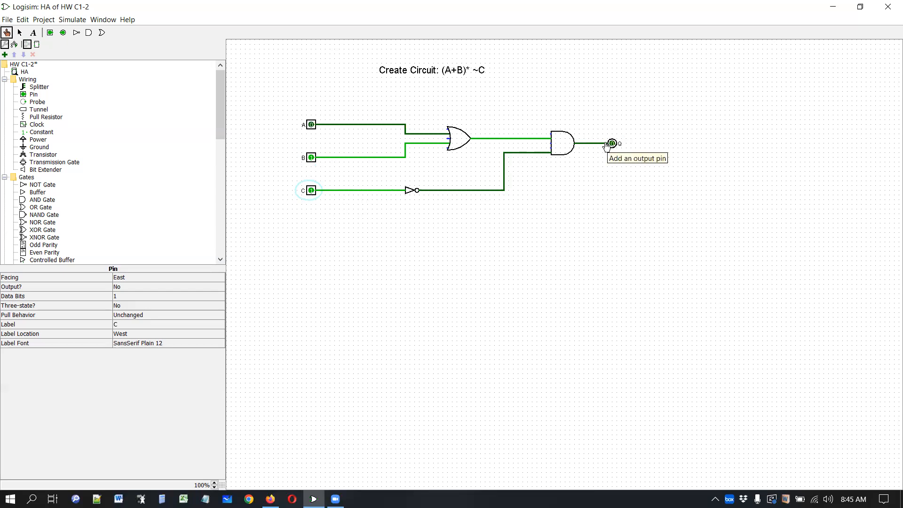
left_click(311, 125)
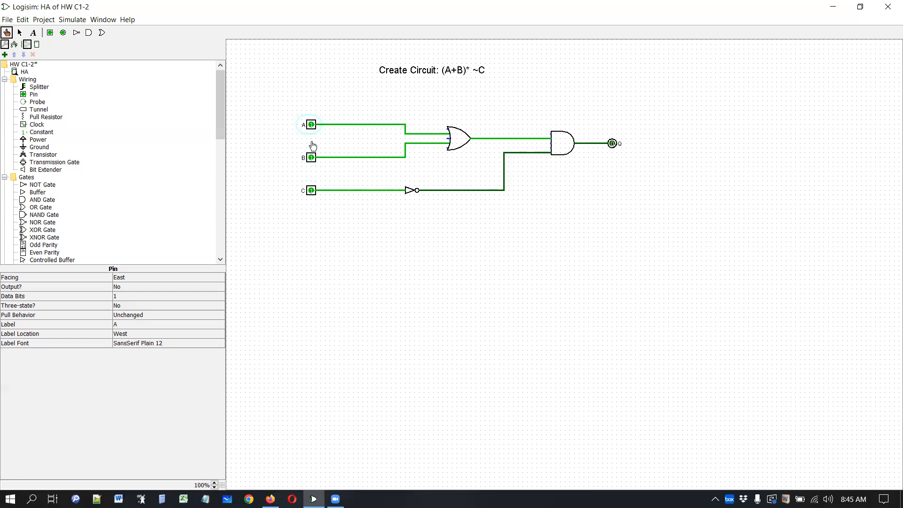
left_click(311, 158)
left_click(311, 125)
left_click(312, 191)
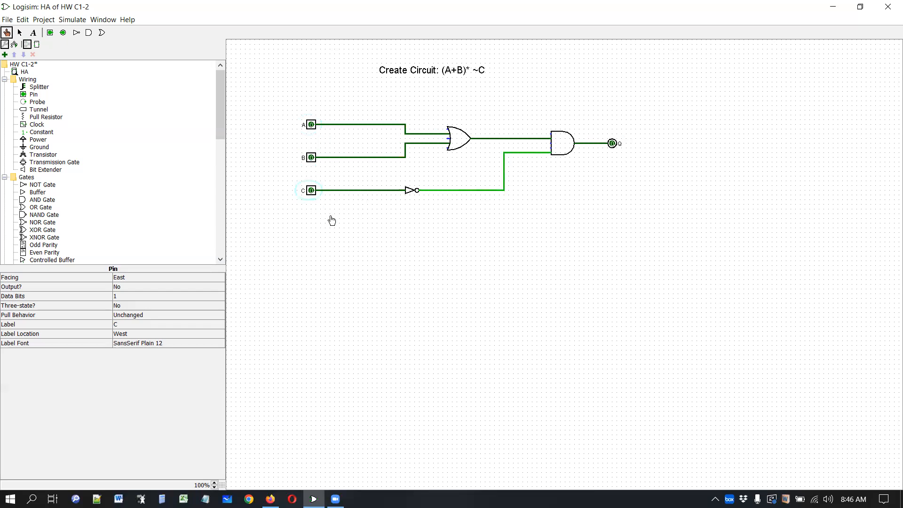